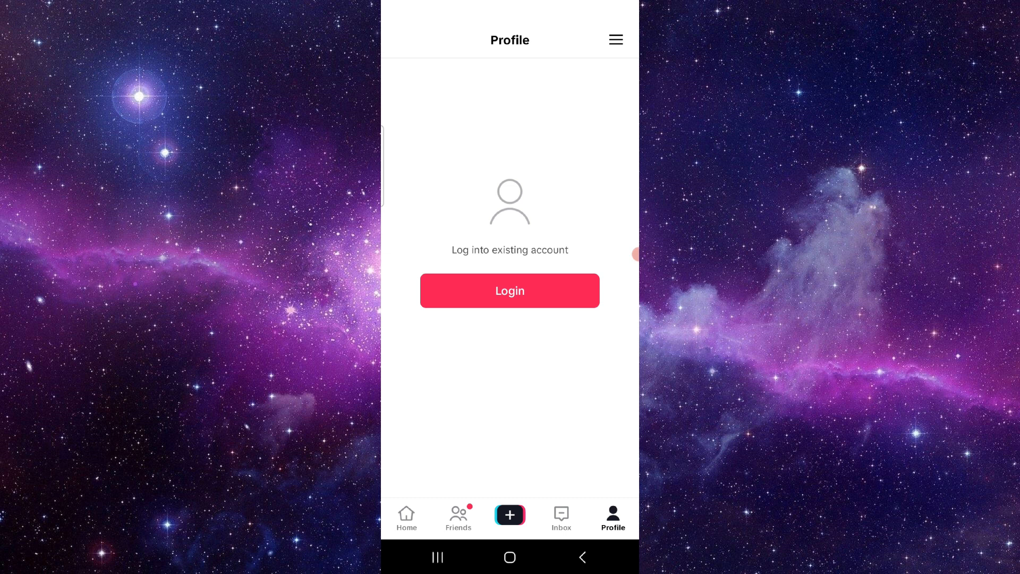
Step: Reach TikTok's App info page from its card in the recent-apps screen
click(438, 557)
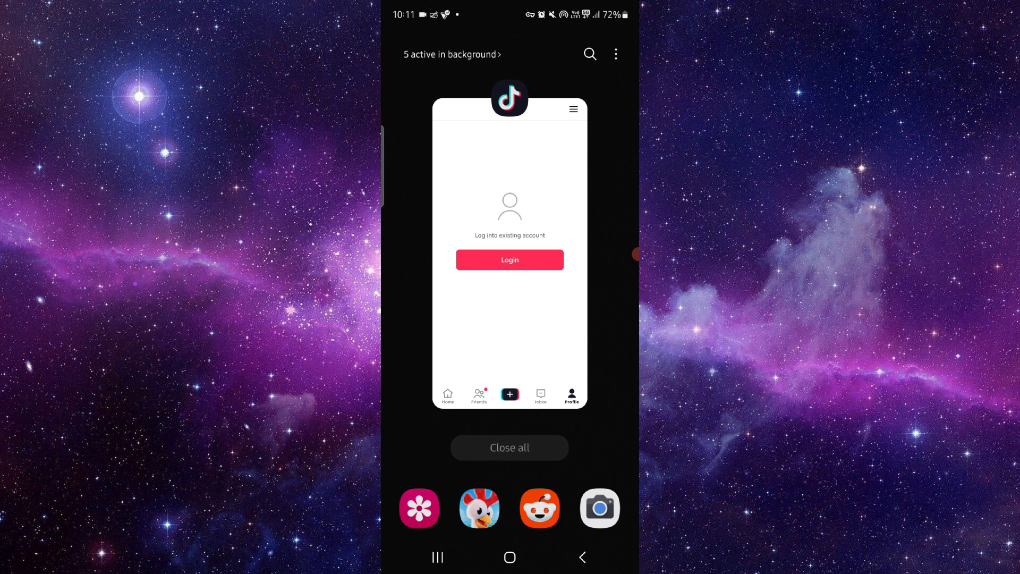
click(510, 98)
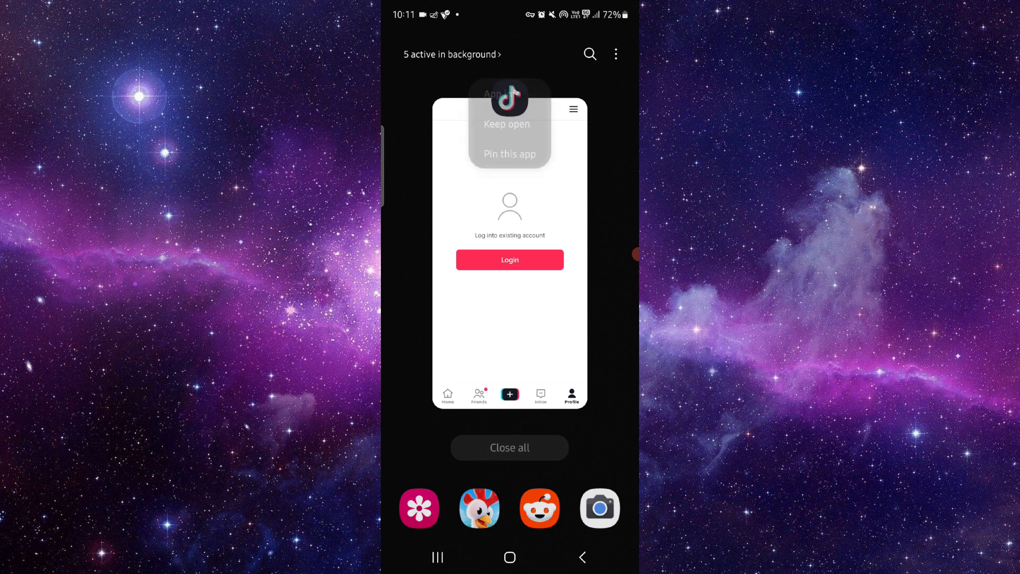
click(504, 96)
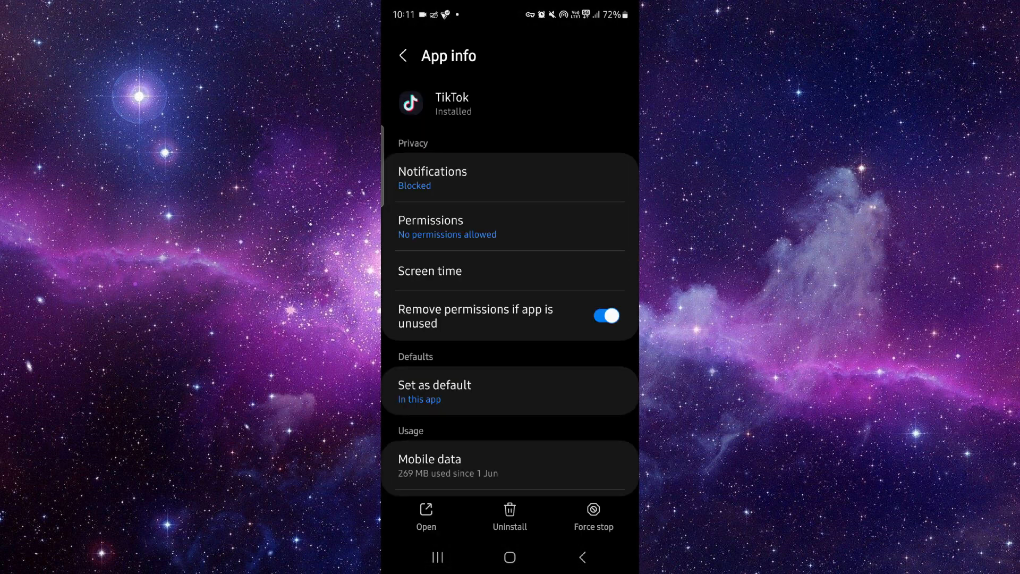
scroll(510, 286, down, 3)
scroll(511, 286, down, 5)
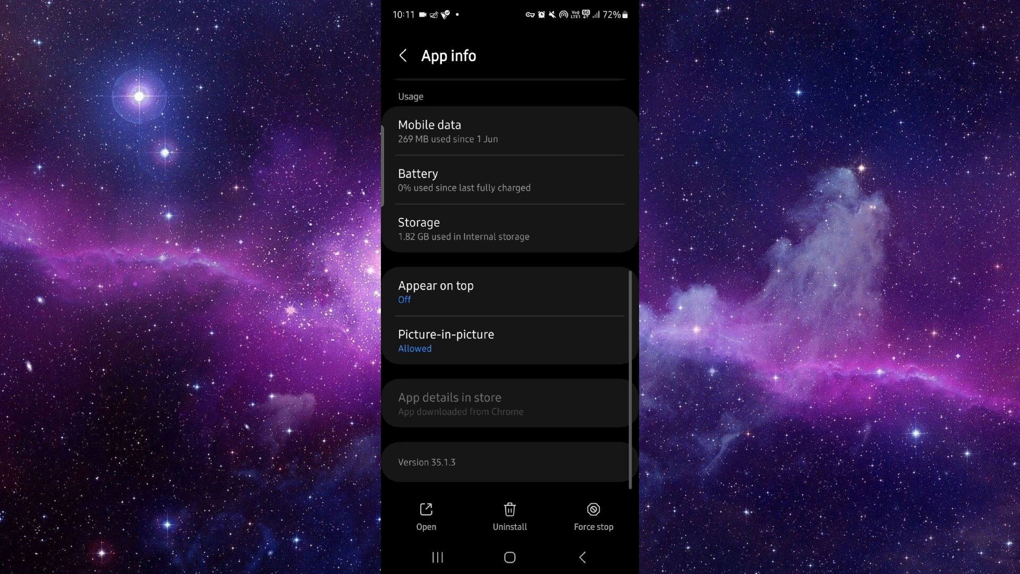
Step: Show TikTok's Storage breakdown: 839 MB app, 0.98 GB data, 2.13 MB cache
click(510, 229)
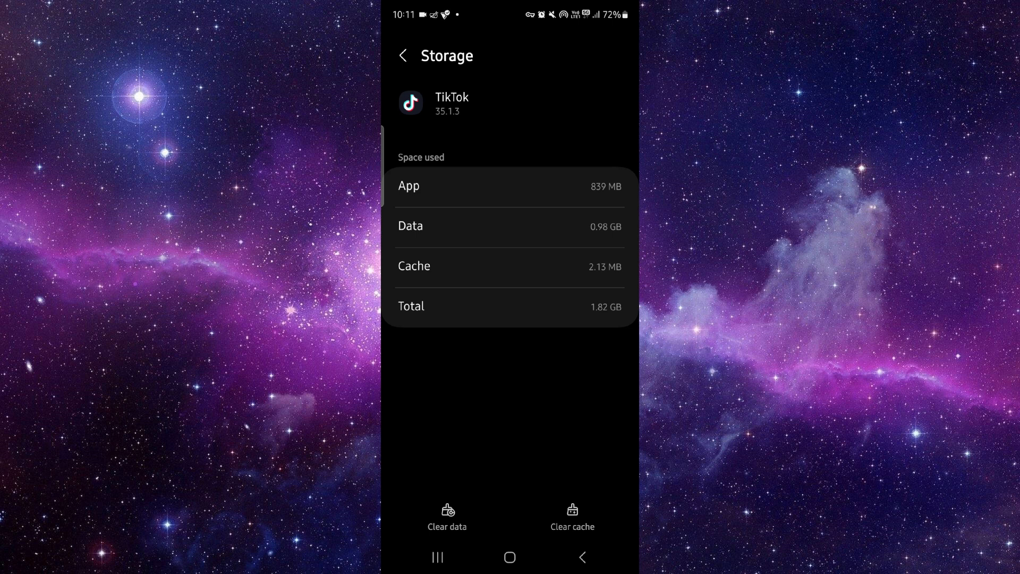
Step: Dismiss the Settings card in Recents and return to TikTok's logged-out Profile page
click(437, 558)
drag(511, 319, 511, 120)
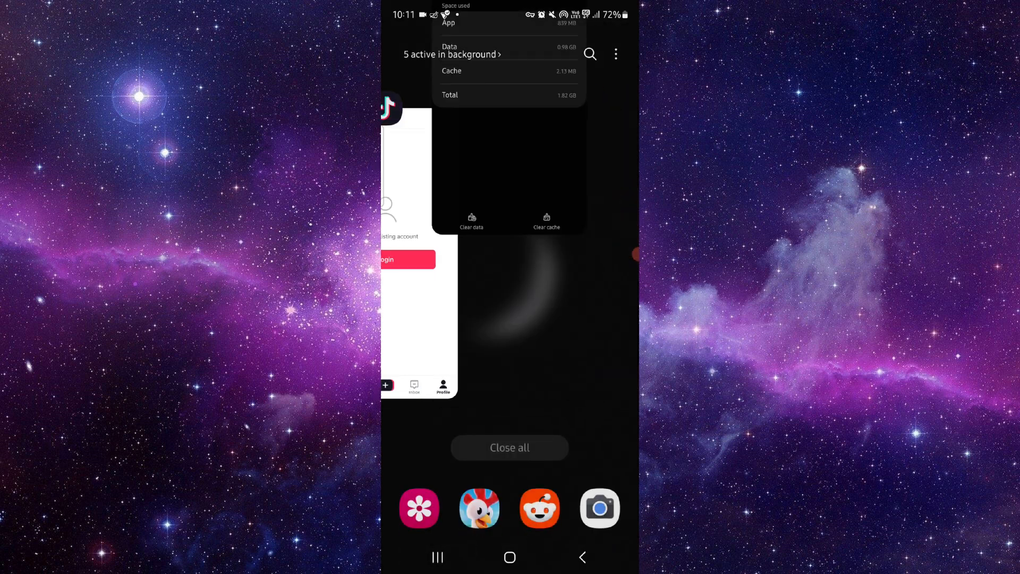
click(511, 256)
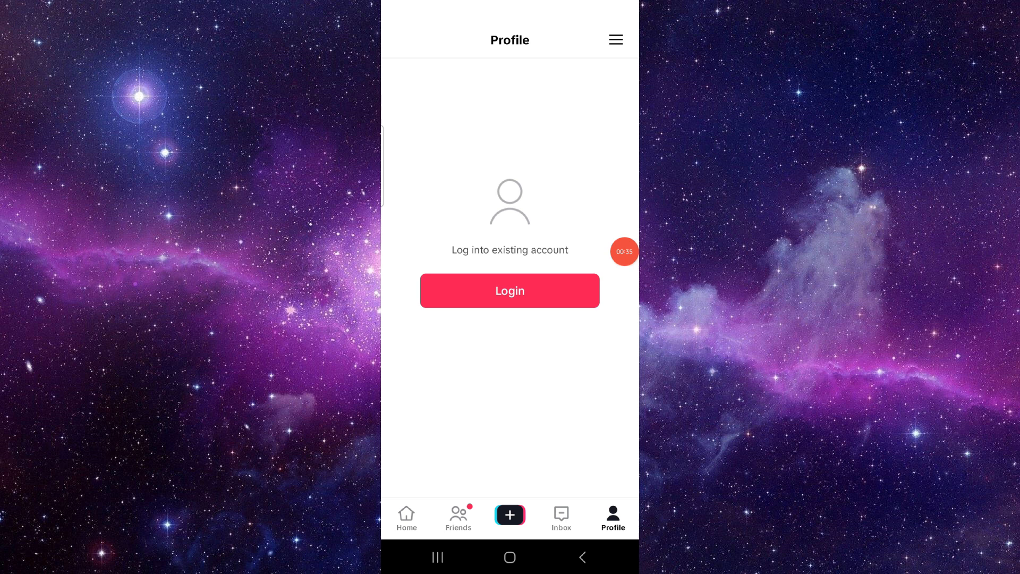
click(636, 251)
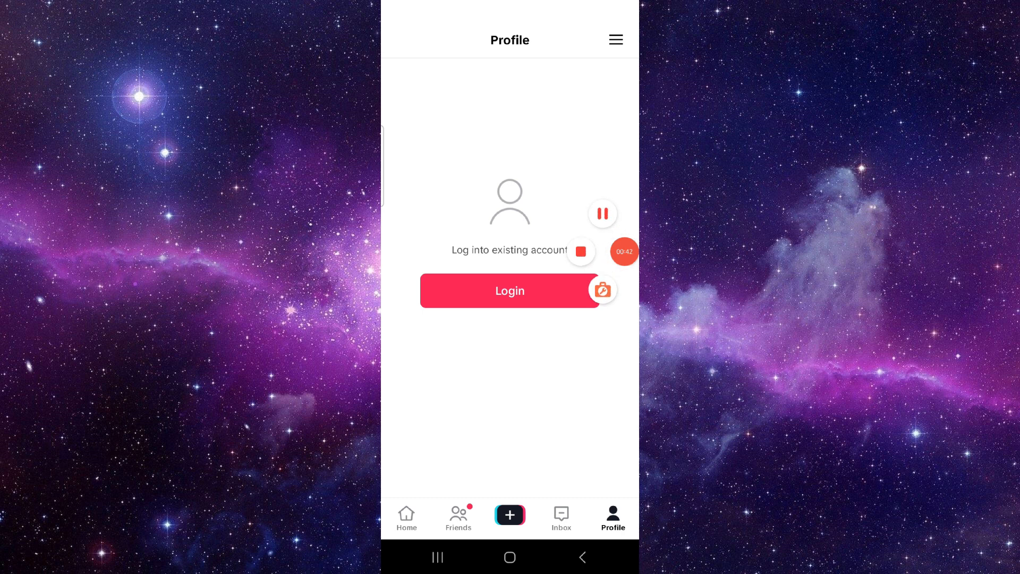